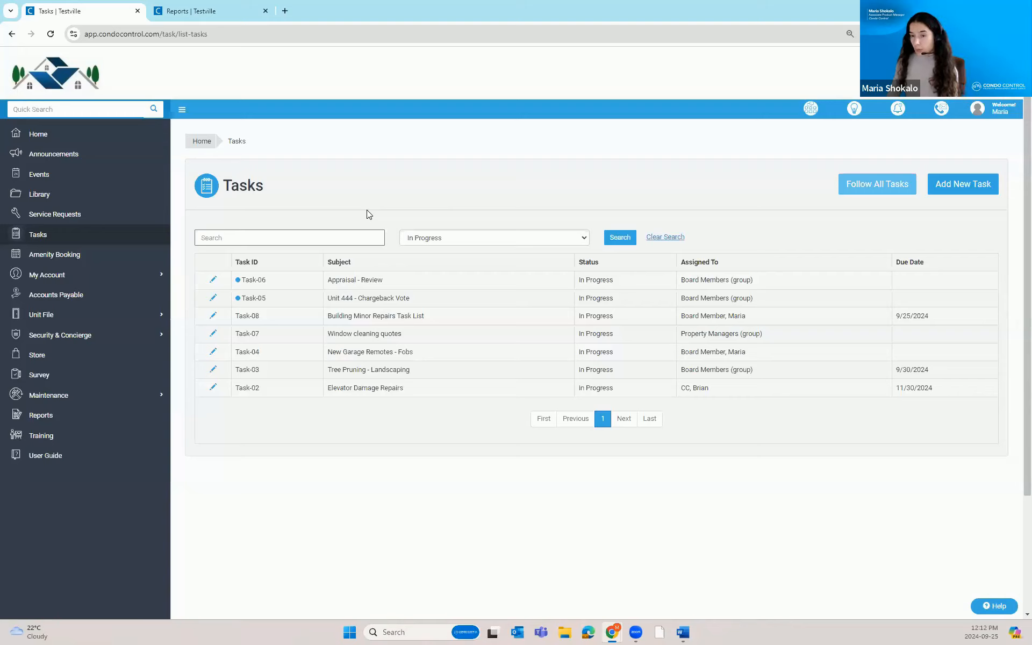
# Filter the task list to show Unread tasks, and restore the In Progress filter.
pyautogui.moveTo(238, 284)
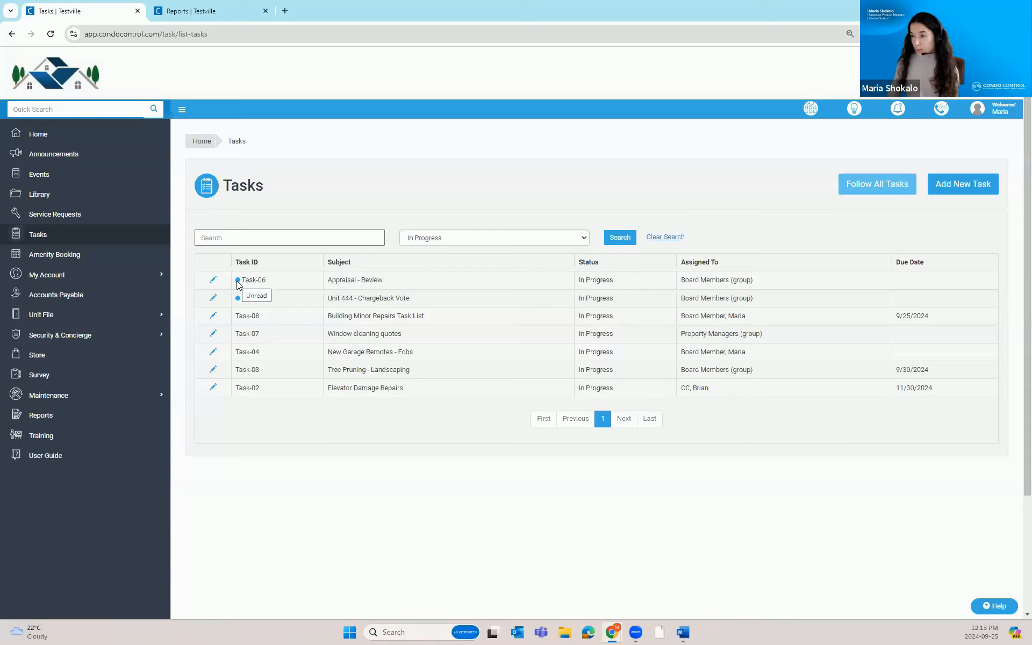
pyautogui.click(469, 243)
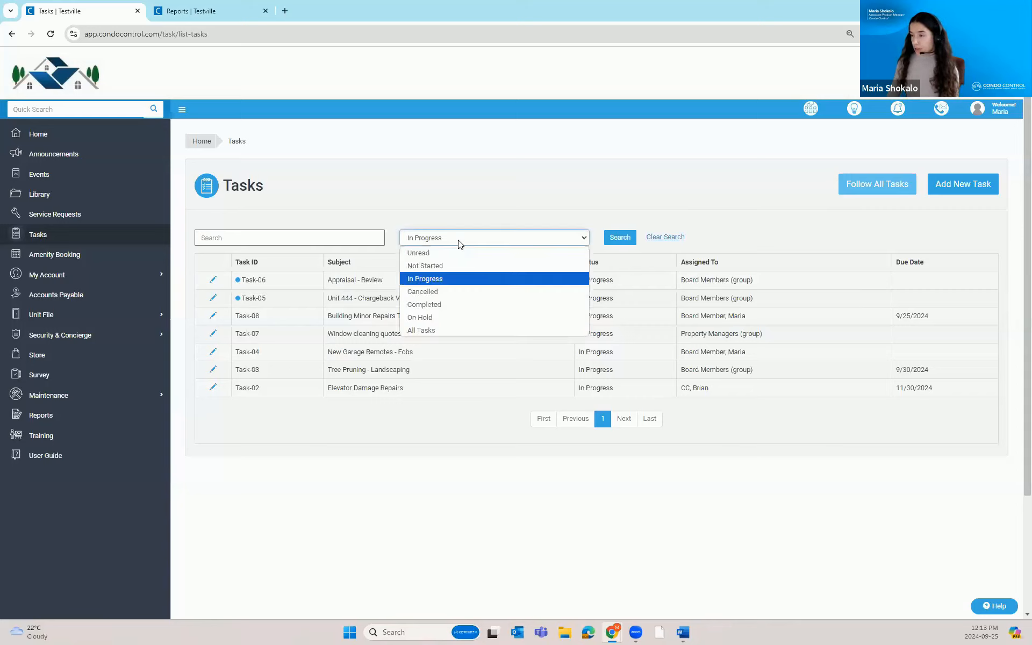
pyautogui.click(430, 251)
pyautogui.click(611, 240)
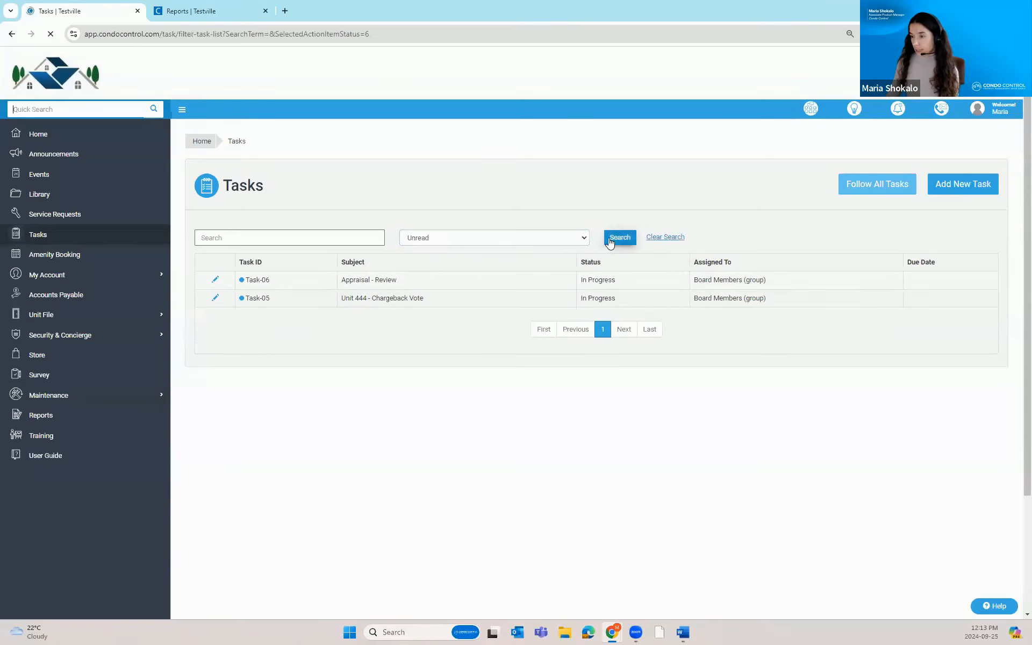
pyautogui.click(452, 243)
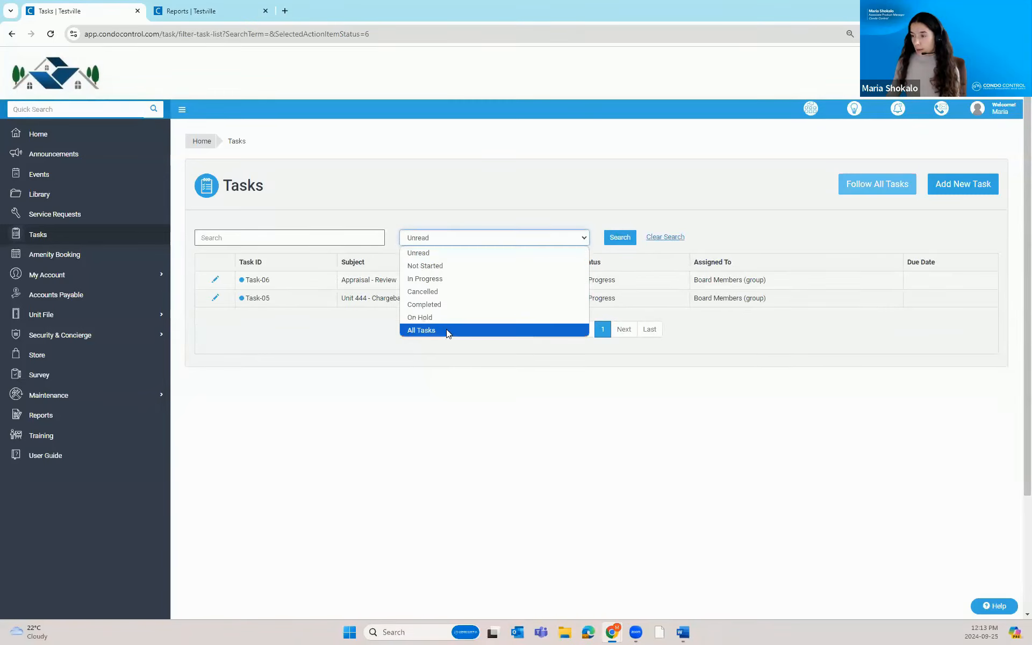
pyautogui.click(436, 278)
pyautogui.click(622, 238)
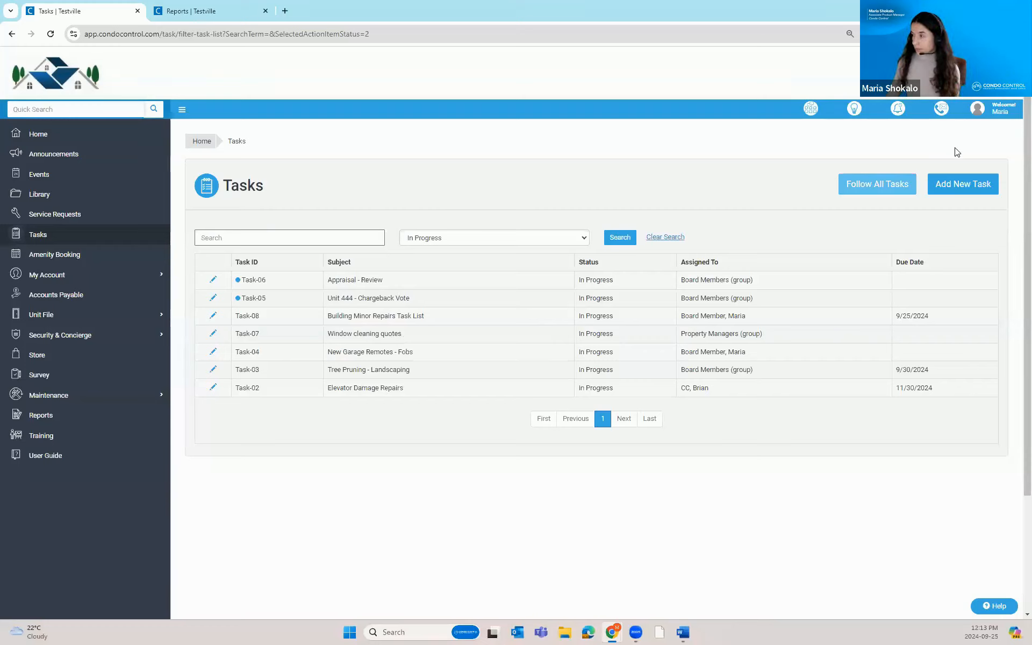
# Open a blank new task, examine its status, assignee and vote-collection options, and return to the task list without saving.
pyautogui.click(967, 192)
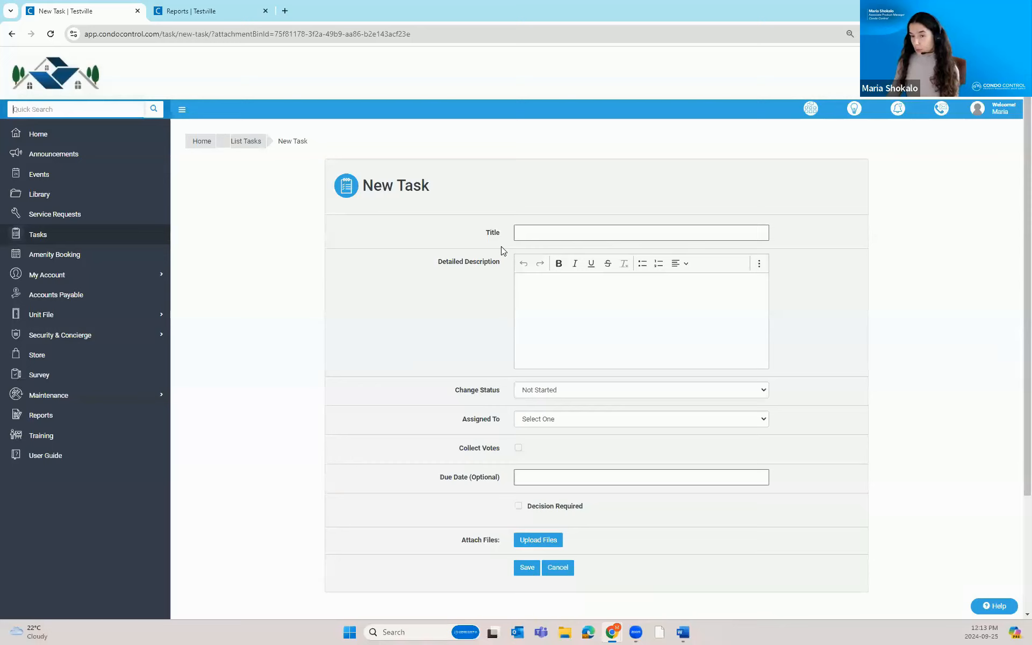
pyautogui.click(541, 396)
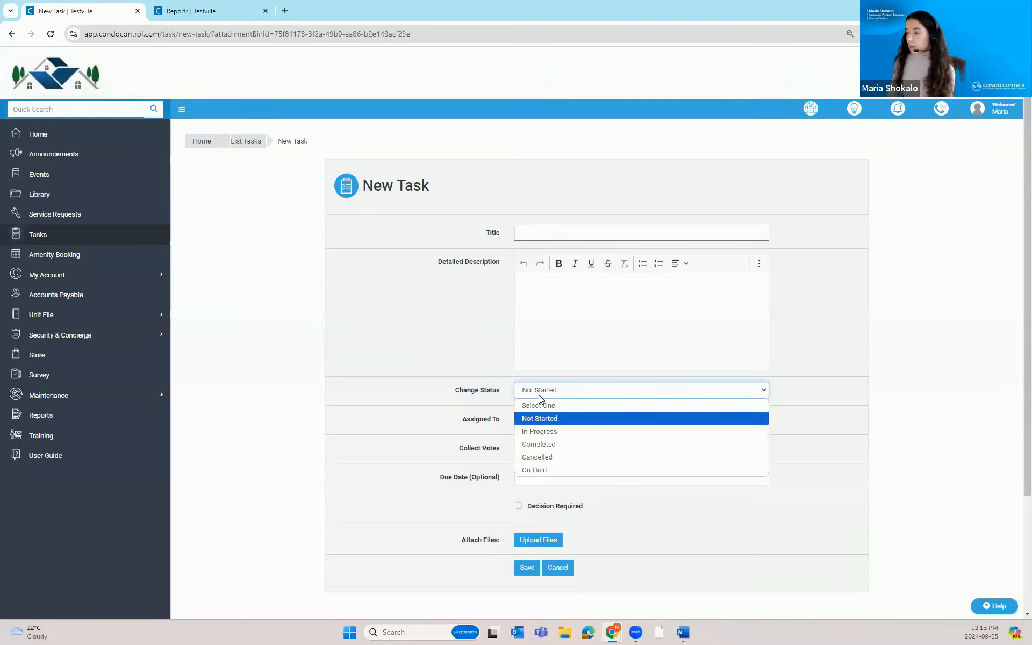
pyautogui.click(441, 426)
pyautogui.click(544, 422)
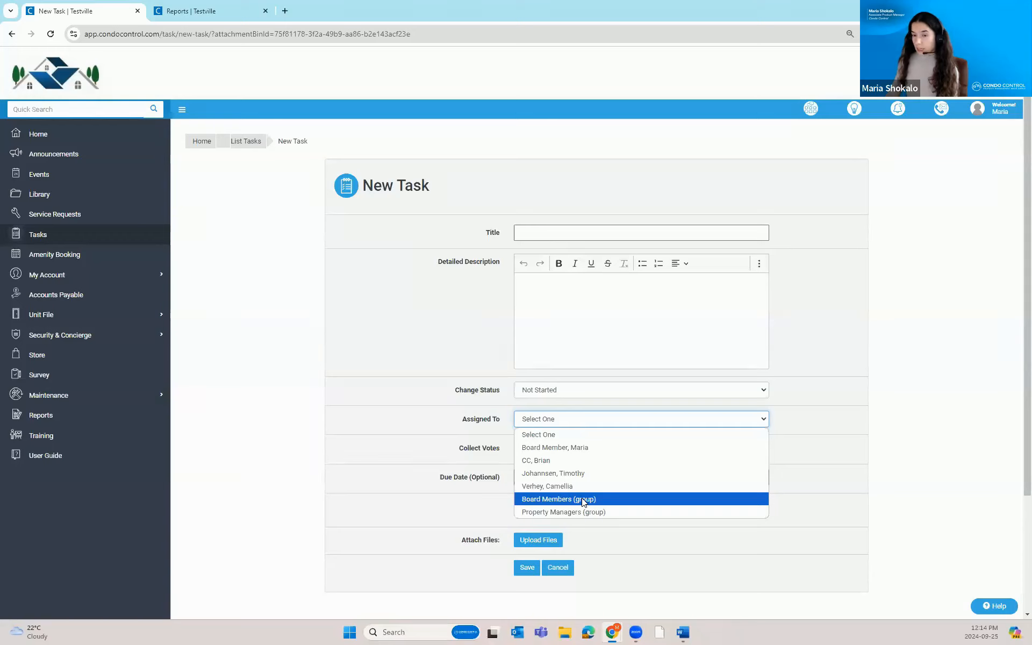
pyautogui.click(464, 438)
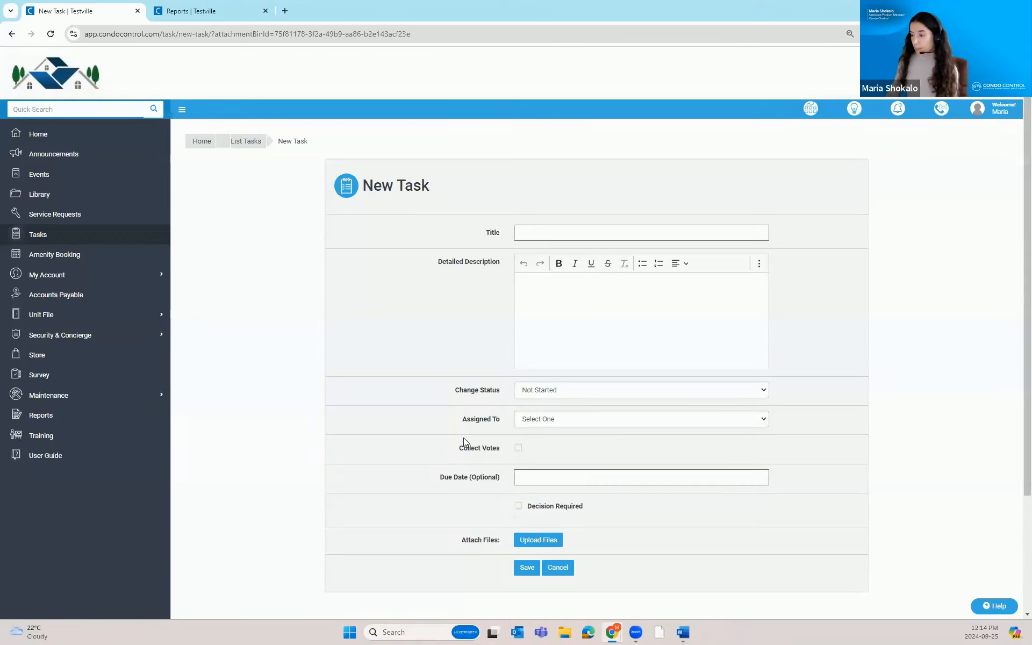
pyautogui.click(518, 448)
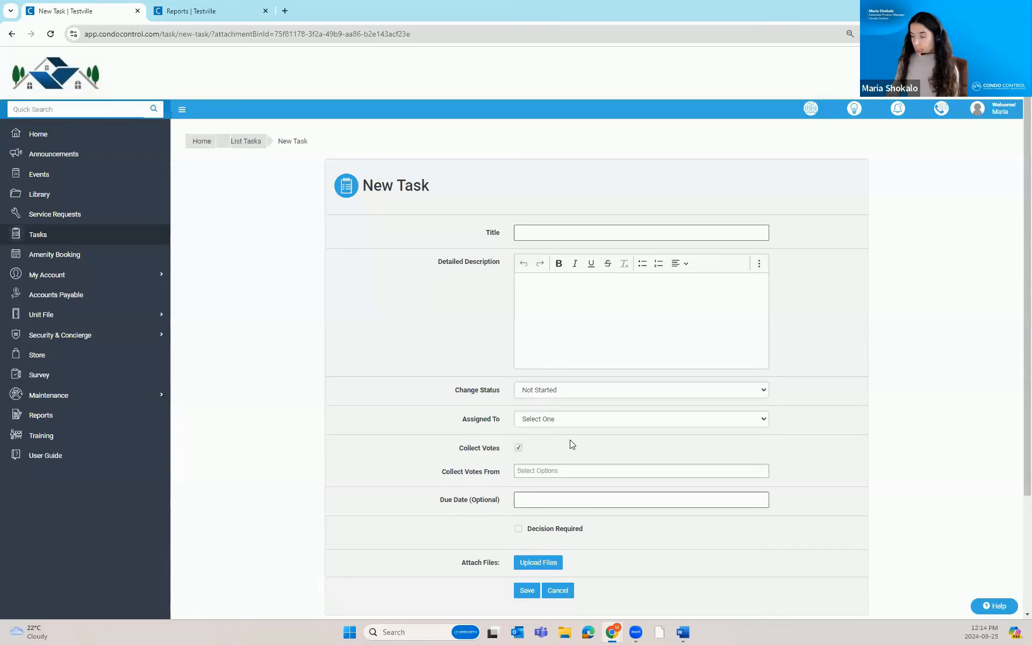
pyautogui.click(560, 470)
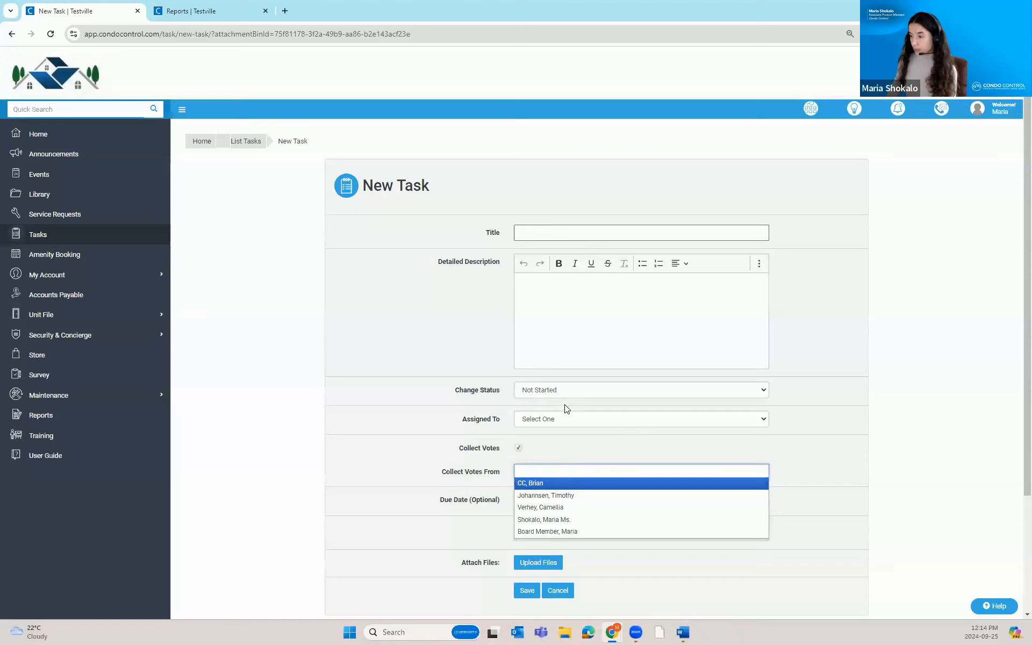
pyautogui.click(456, 412)
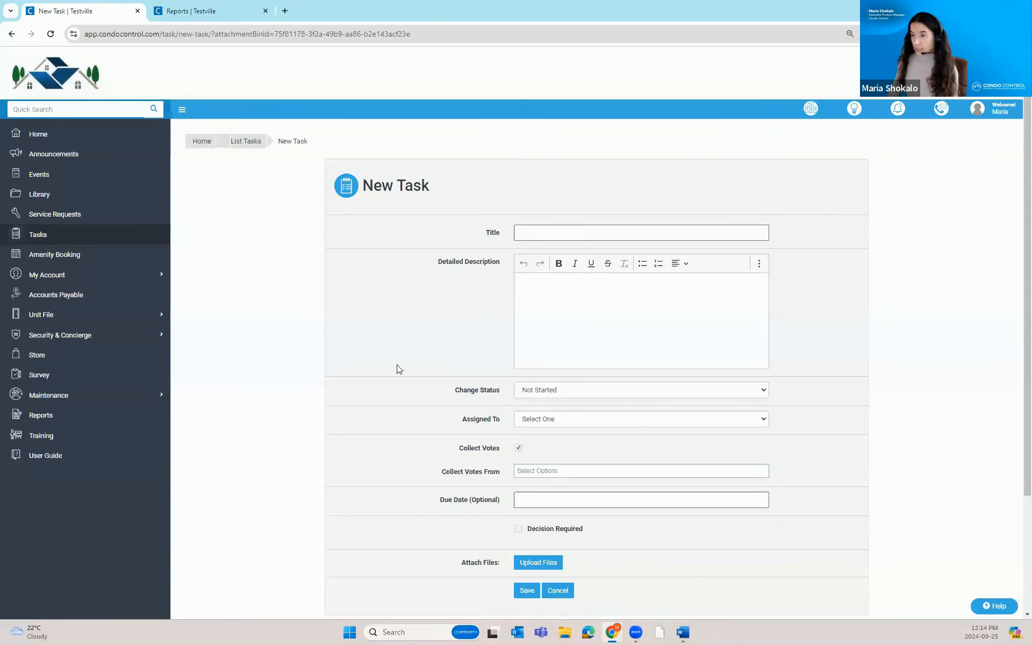
pyautogui.click(243, 141)
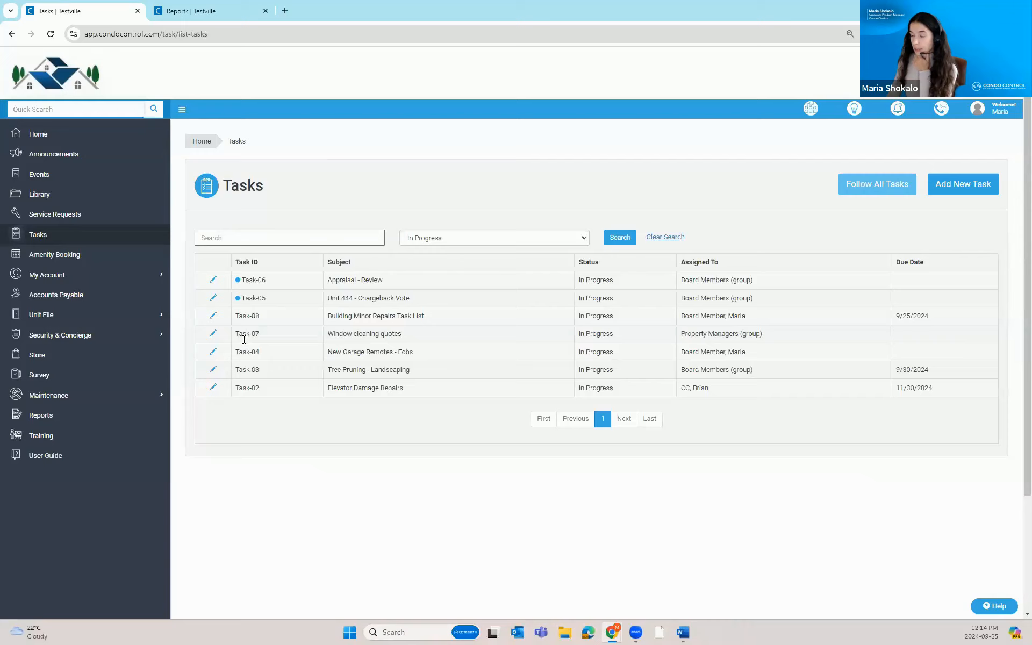
# Open the Building Minor Repairs Task List task, review its update history and photo, and return to the task list.
pyautogui.click(213, 316)
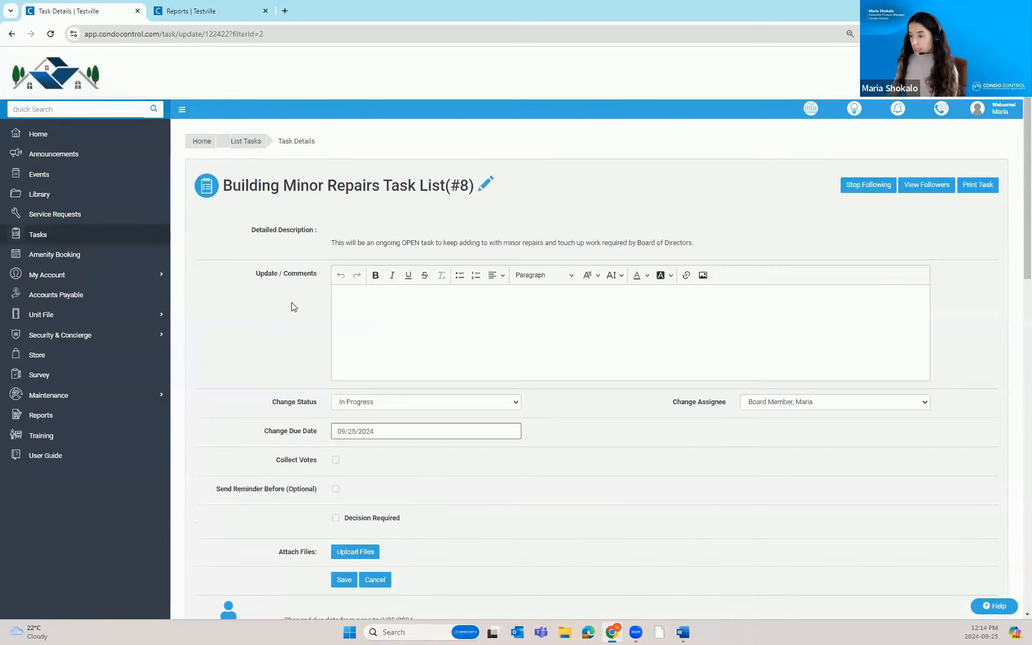
pyautogui.scroll(-4, 293, 304)
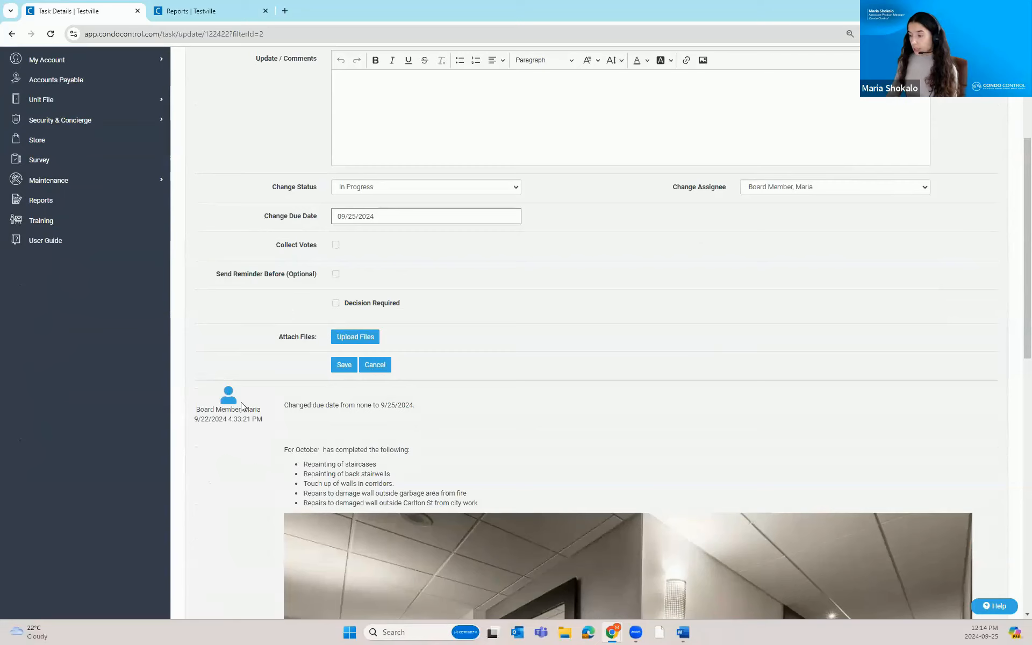
pyautogui.scroll(-1, 258, 401)
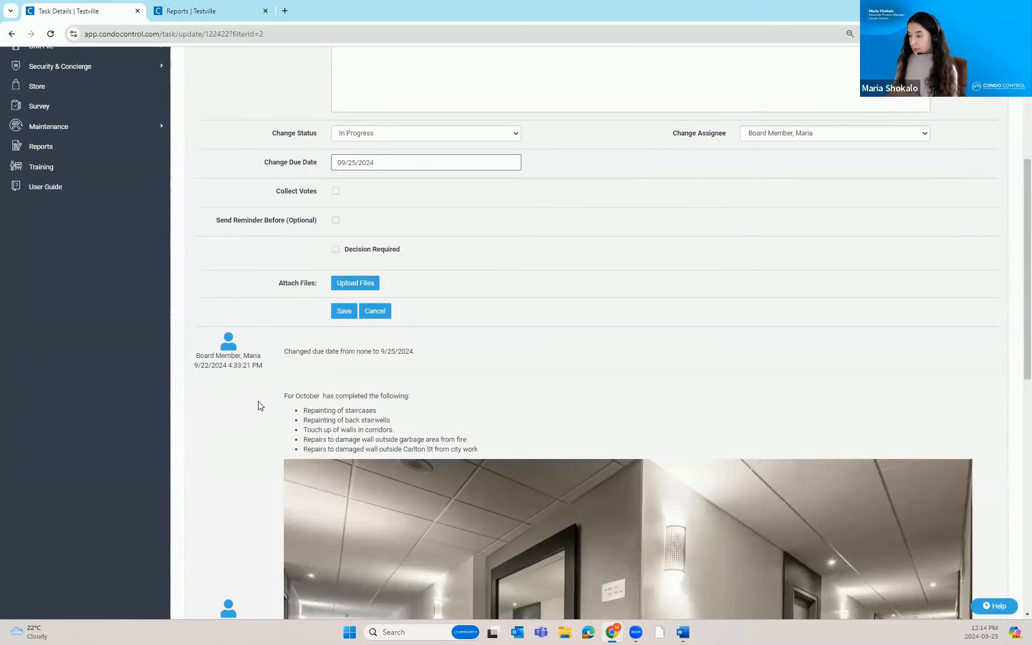
pyautogui.scroll(-4, 258, 401)
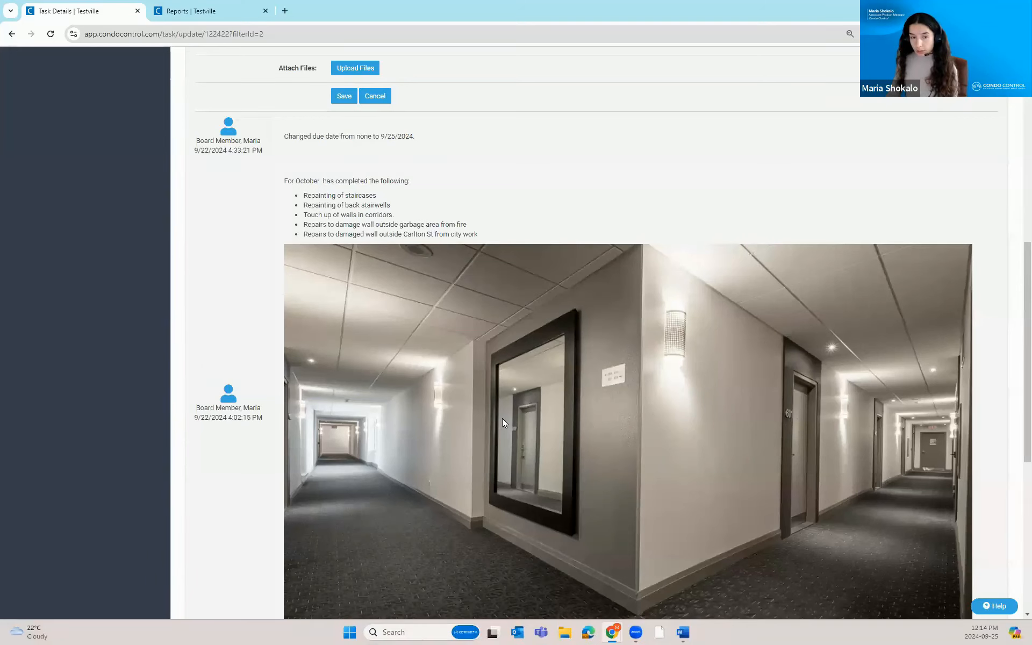
pyautogui.scroll(9, 504, 424)
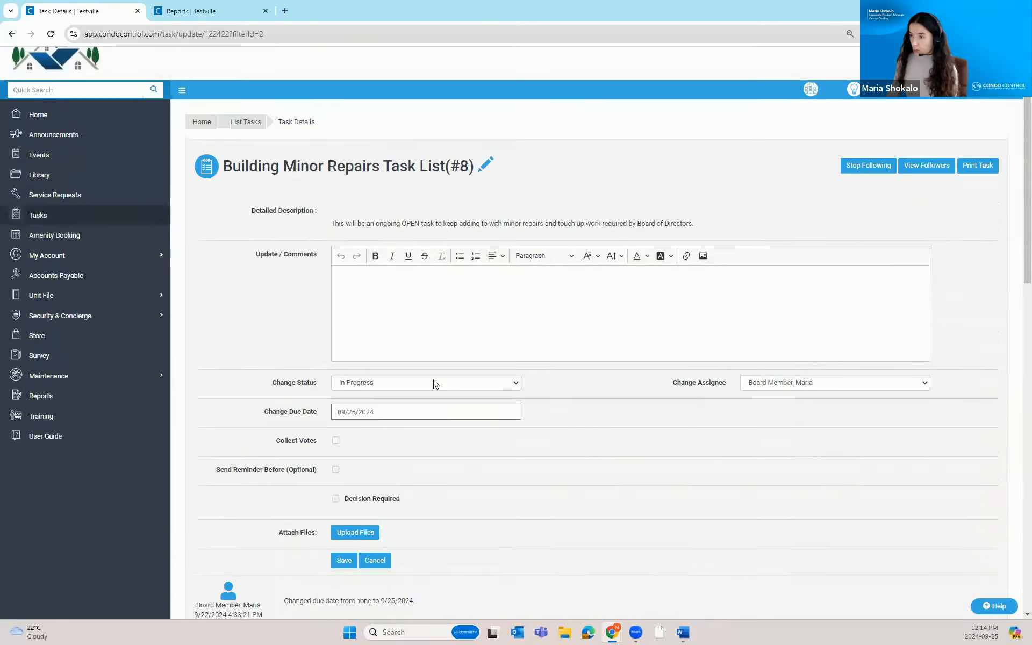
pyautogui.click(249, 149)
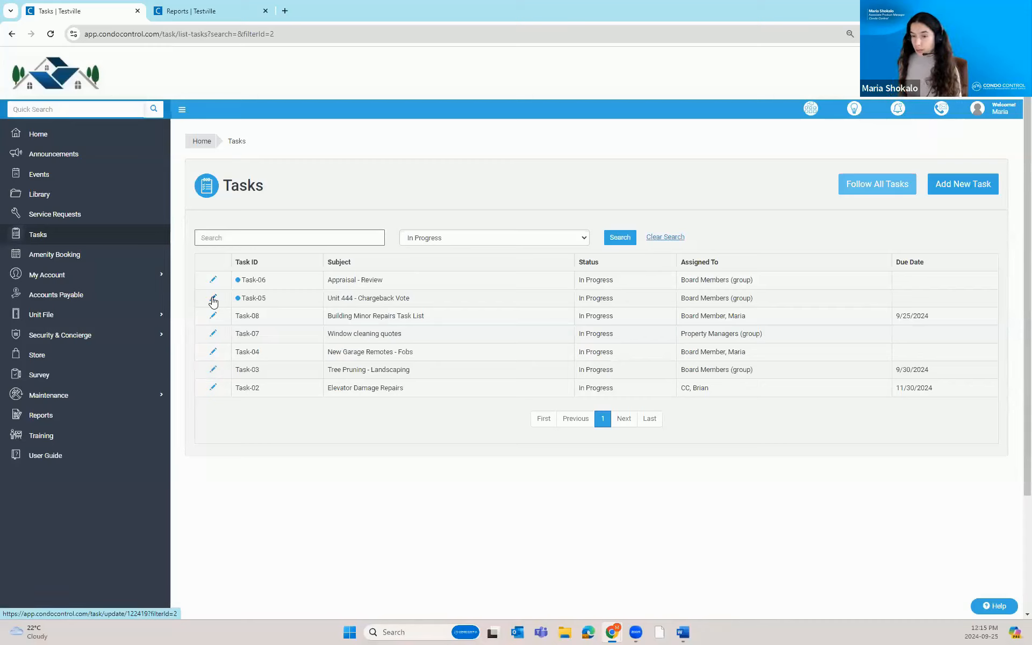
# Save an In Favour vote with the comment "Right time" on the Unit 444 - Chargeback Vote task, and check the collected votes.
pyautogui.click(214, 301)
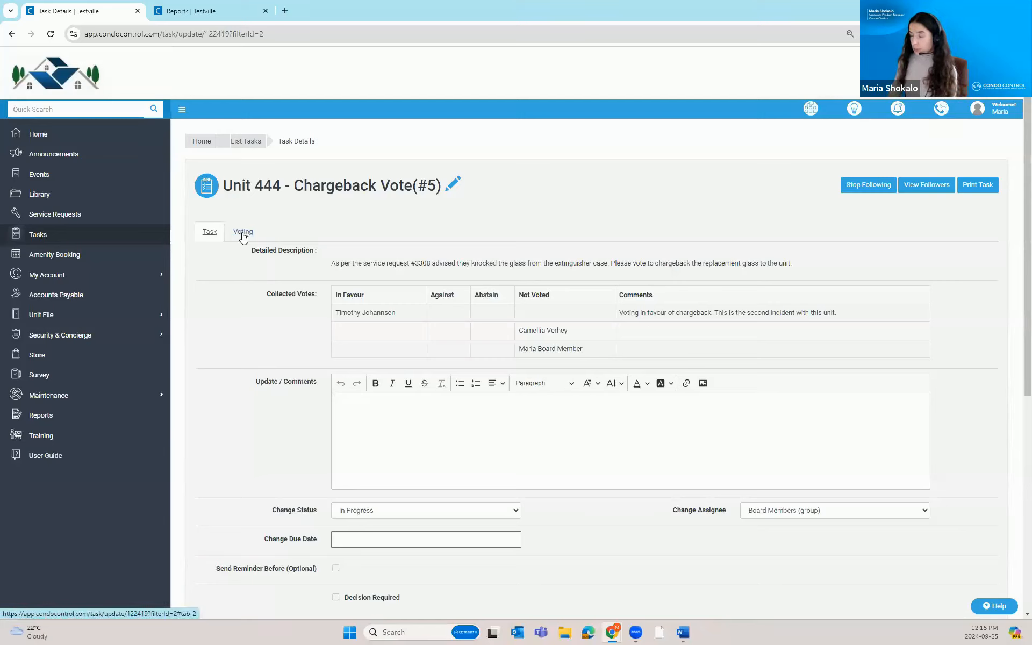
pyautogui.moveTo(269, 293); pyautogui.dragTo(317, 294)
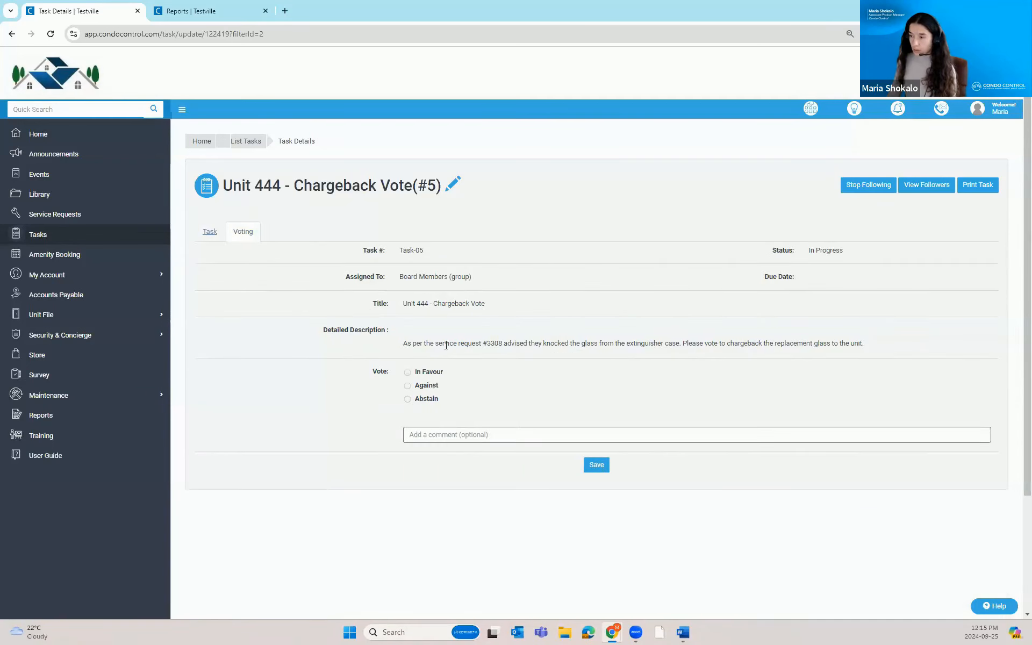
pyautogui.moveTo(404, 343); pyautogui.dragTo(916, 349)
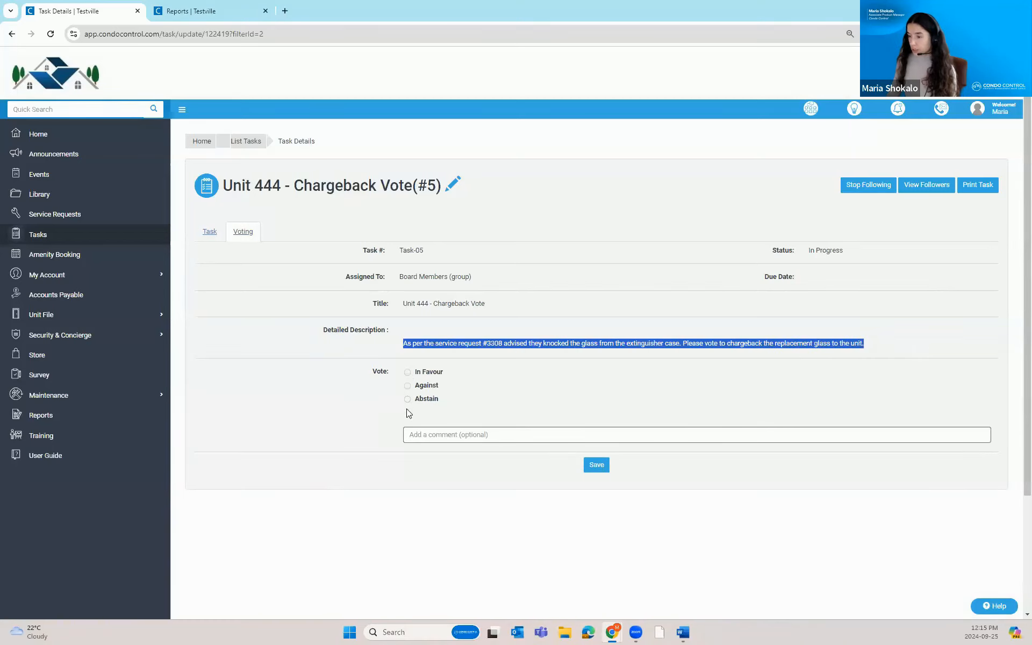
pyautogui.click(407, 373)
pyautogui.click(423, 430)
pyautogui.write('Right time')
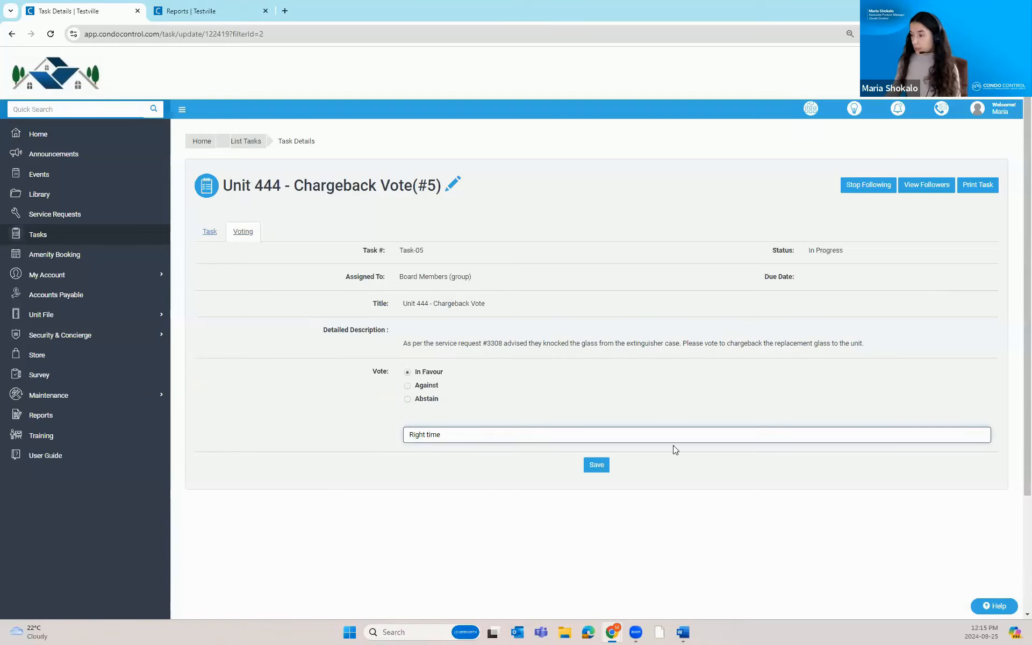
pyautogui.click(598, 466)
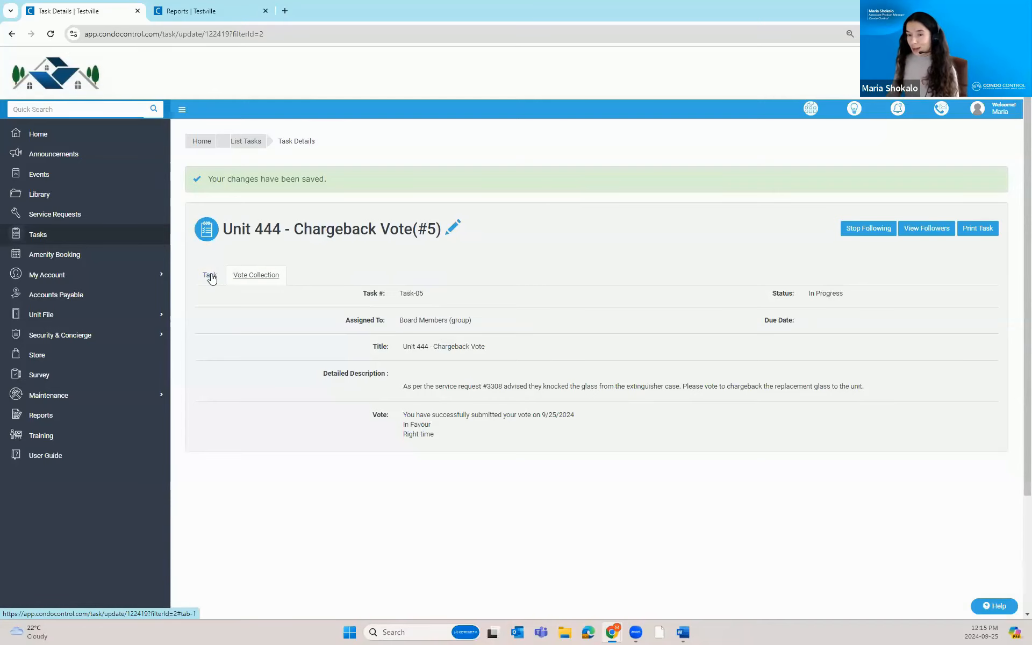
pyautogui.click(211, 276)
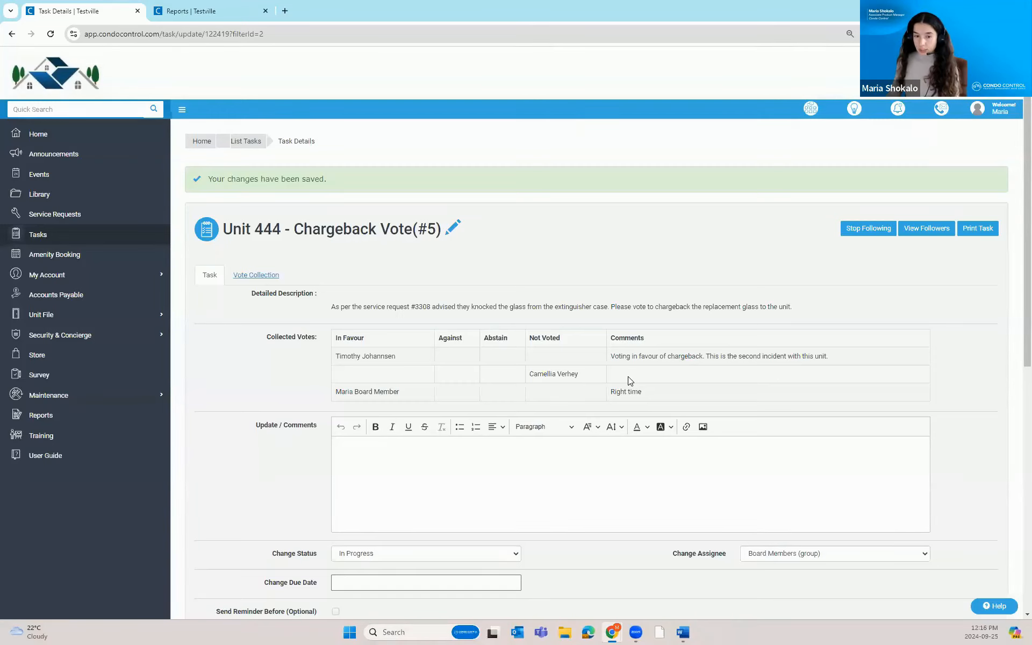
pyautogui.click(244, 140)
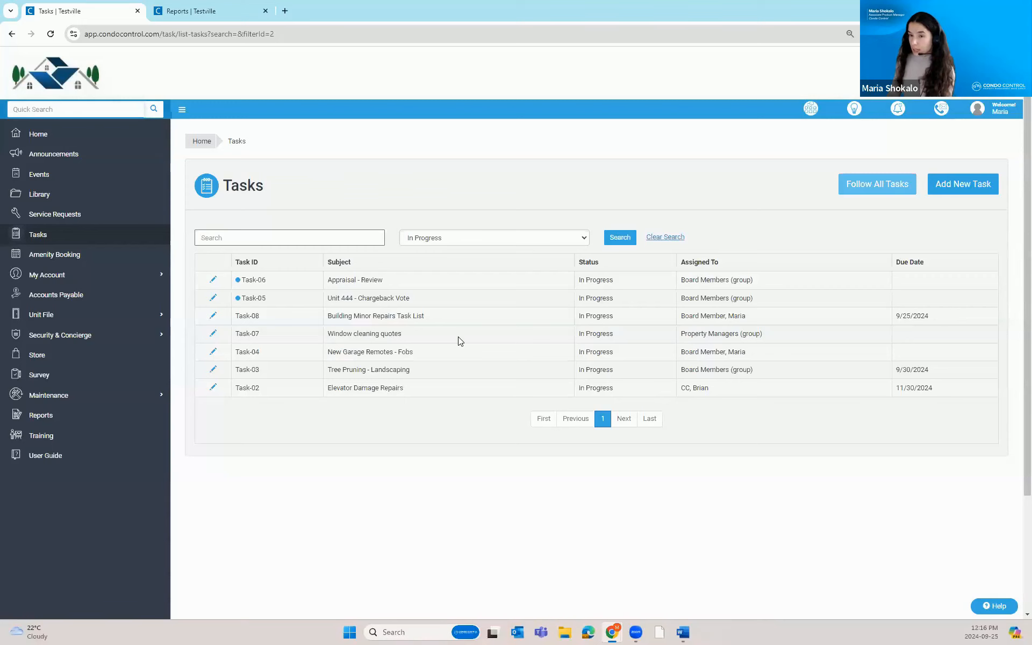
# Run the Board Meeting Report from the Tasks section of the standard reports.
pyautogui.click(196, 15)
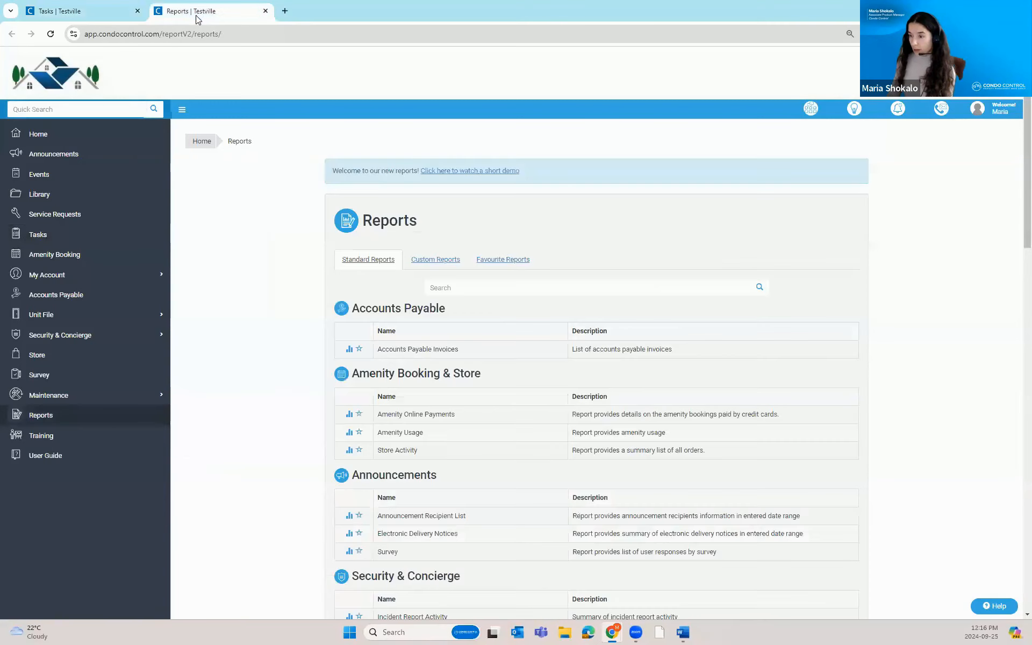
pyautogui.scroll(-8, 296, 374)
pyautogui.scroll(-3, 298, 375)
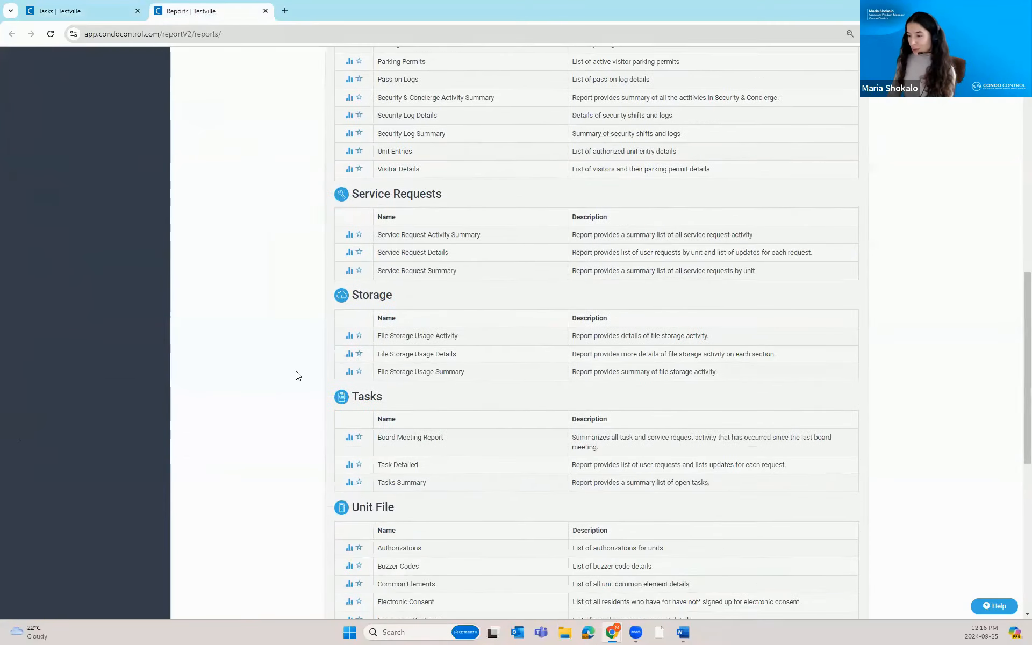
pyautogui.click(347, 437)
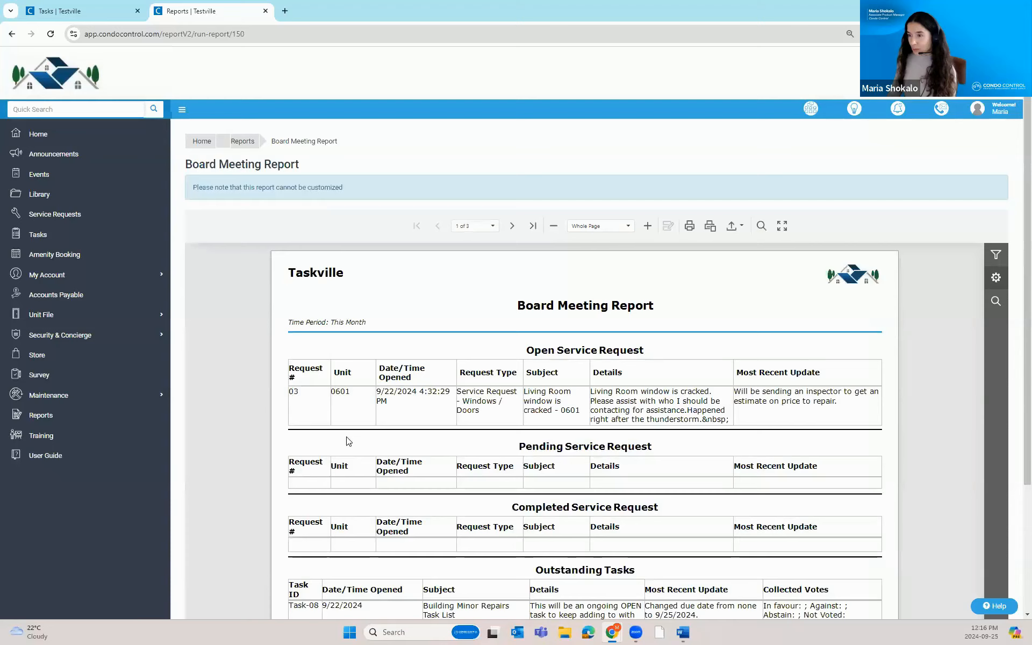
# Review the first two pages of the Board Meeting Report and display its available export formats.
pyautogui.scroll(-2, 278, 419)
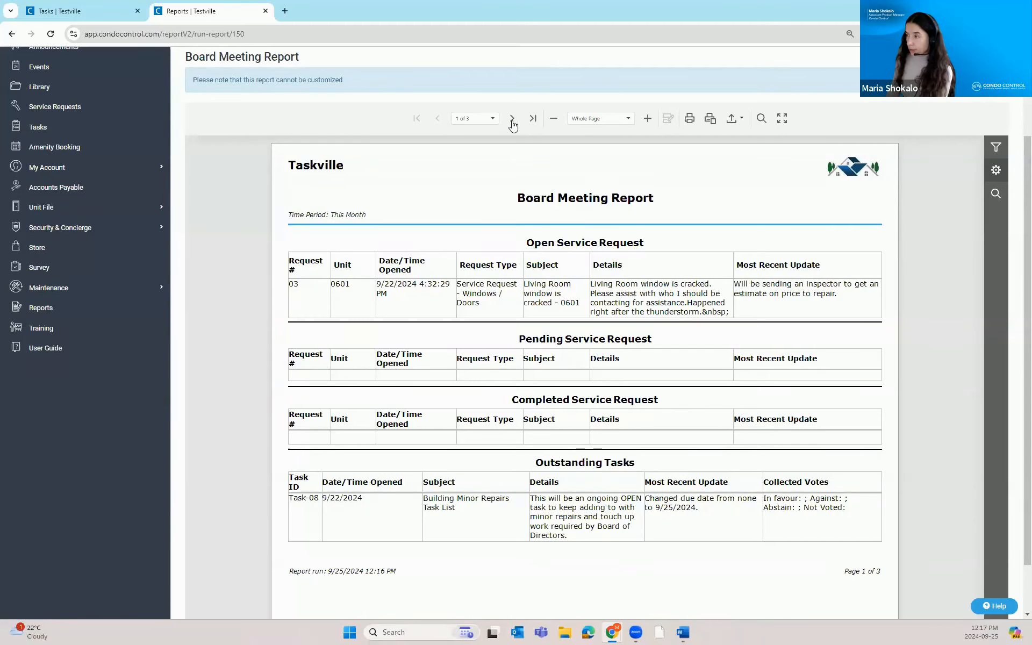
pyautogui.click(292, 216)
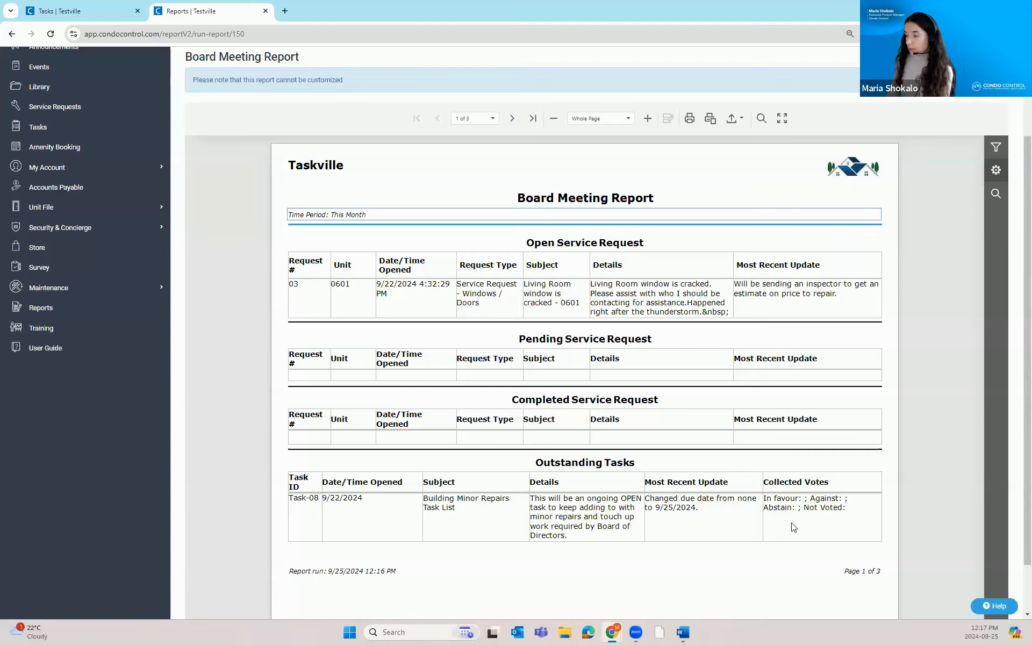
pyautogui.click(511, 119)
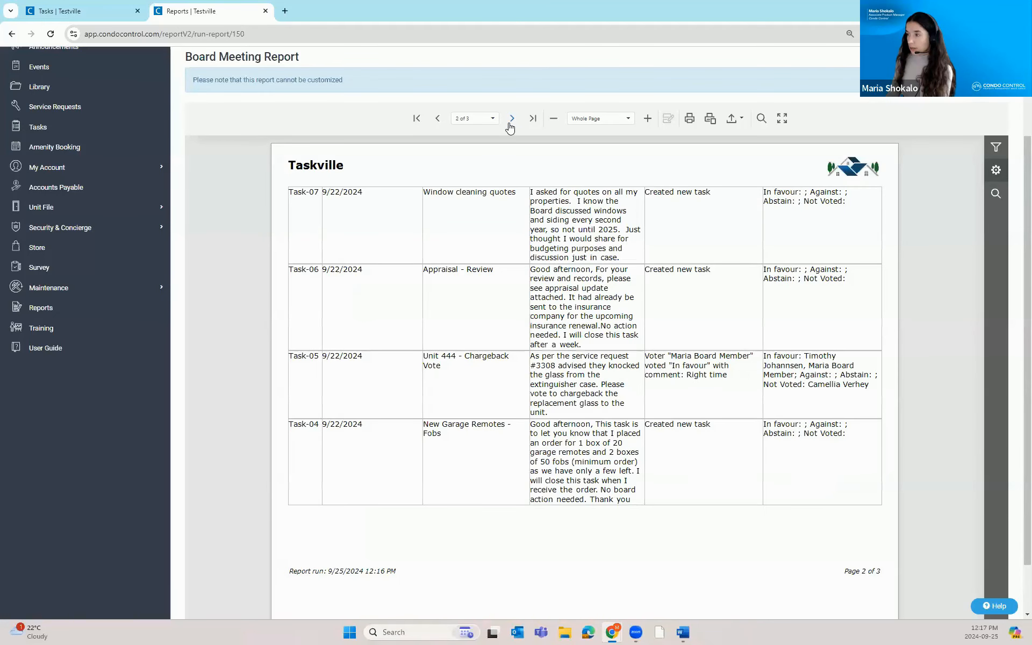
pyautogui.click(741, 123)
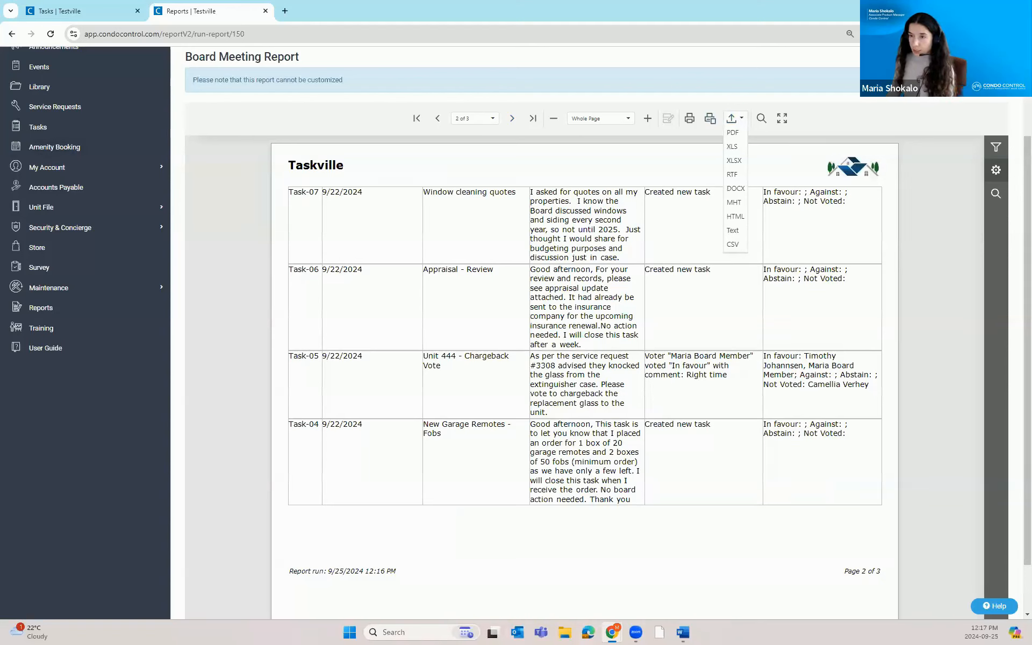
# Return from the Board Meeting Report to the reports list and locate the task reports in its Tasks section.
pyautogui.rightClick(12, 34)
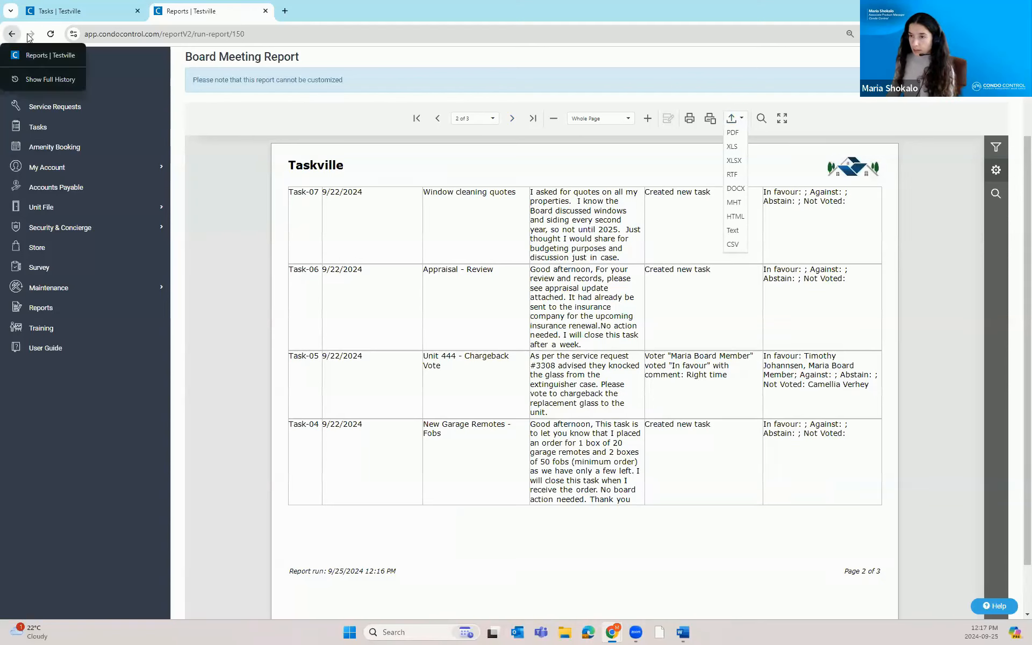
pyautogui.click(57, 55)
pyautogui.scroll(-9, 308, 436)
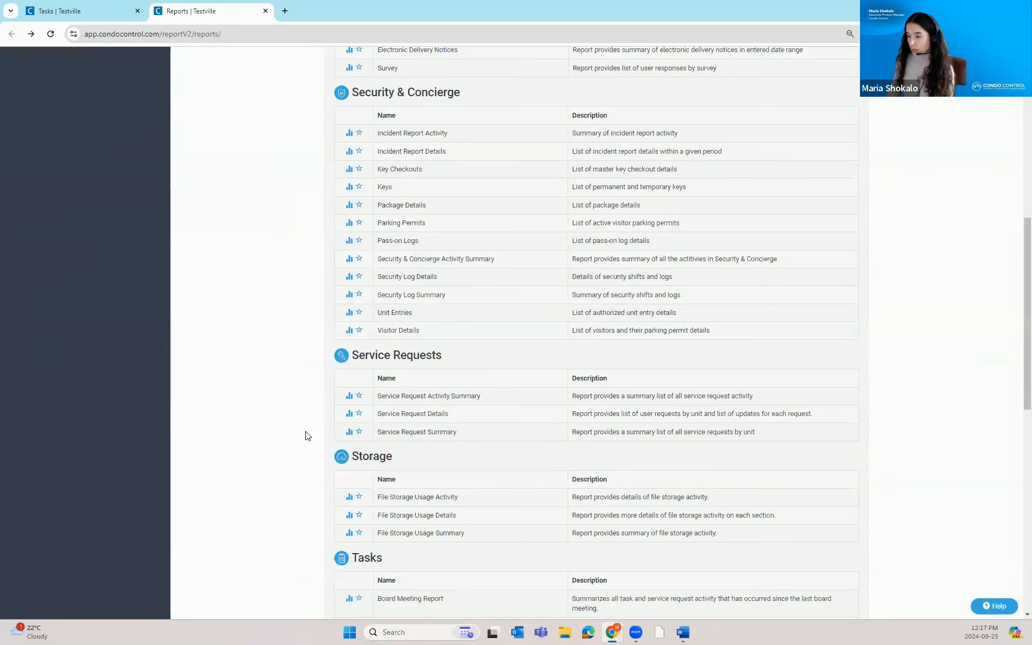
pyautogui.scroll(-6, 307, 435)
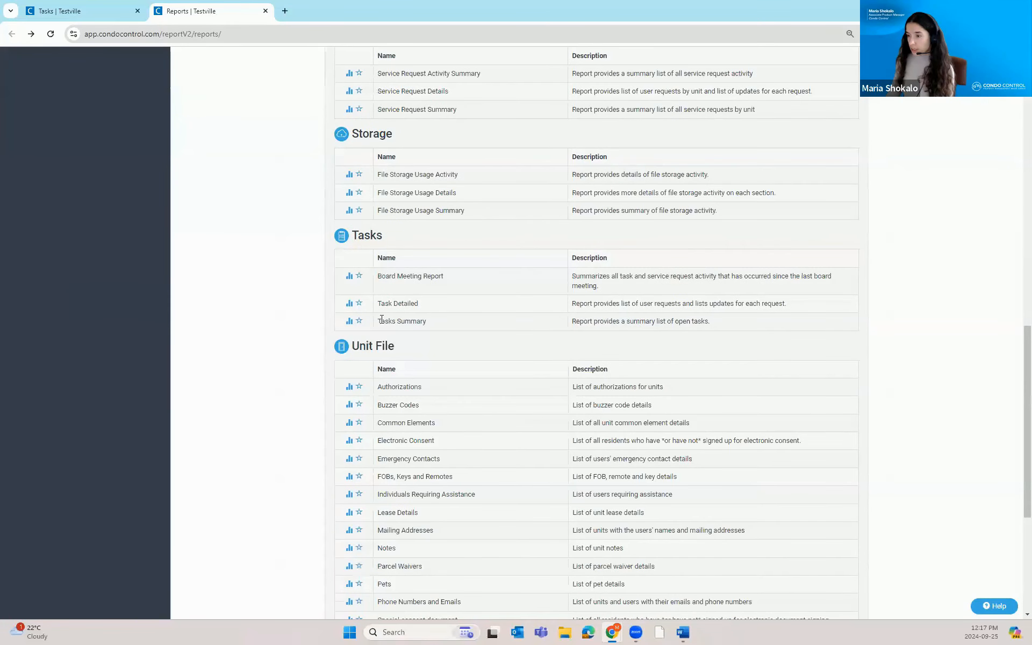
pyautogui.moveTo(378, 321); pyautogui.dragTo(434, 323)
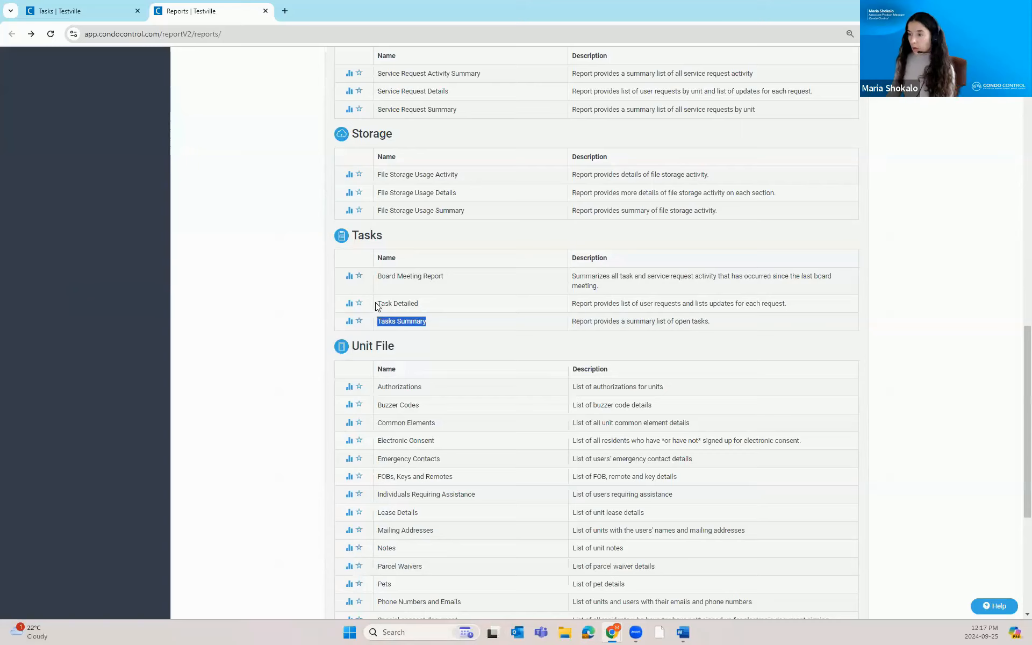
# Run the Task Detailed report in a new browser tab and the Tasks Summary report in the current tab.
pyautogui.moveTo(376, 304); pyautogui.dragTo(419, 304)
pyautogui.rightClick(350, 305)
pyautogui.click(402, 318)
pyautogui.click(350, 322)
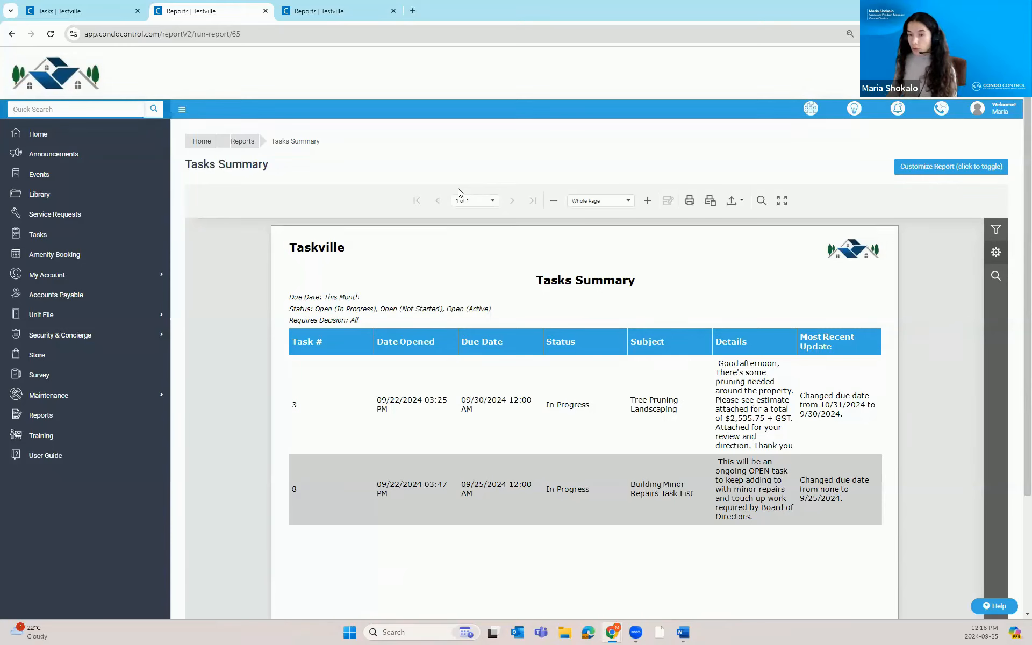
# Review the first page of the Task Detailed report and return to the Tasks browser tab.
pyautogui.click(347, 11)
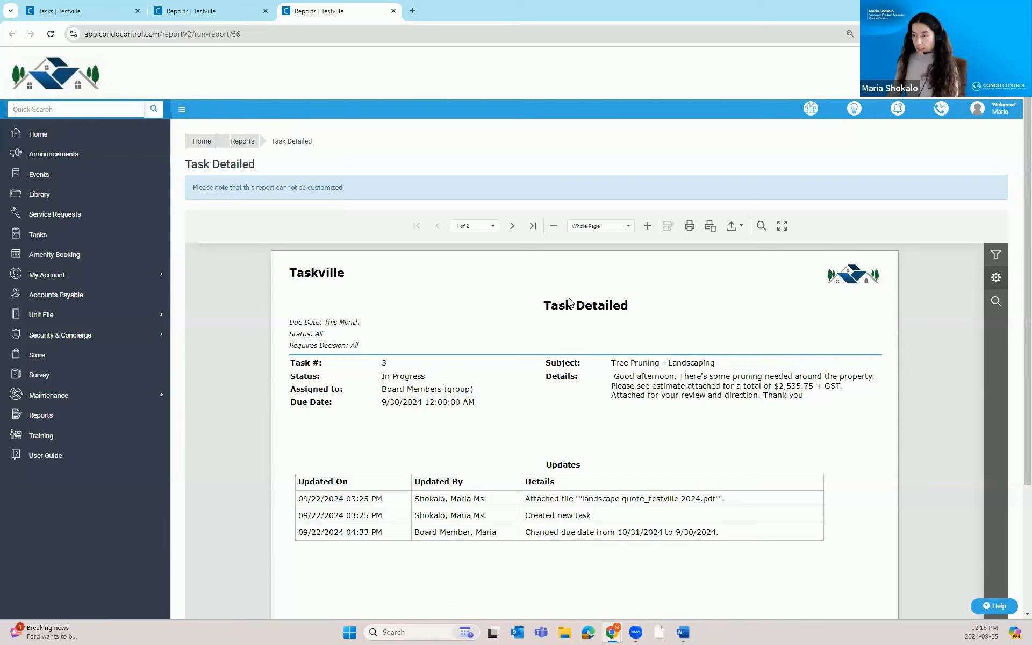
pyautogui.click(109, 15)
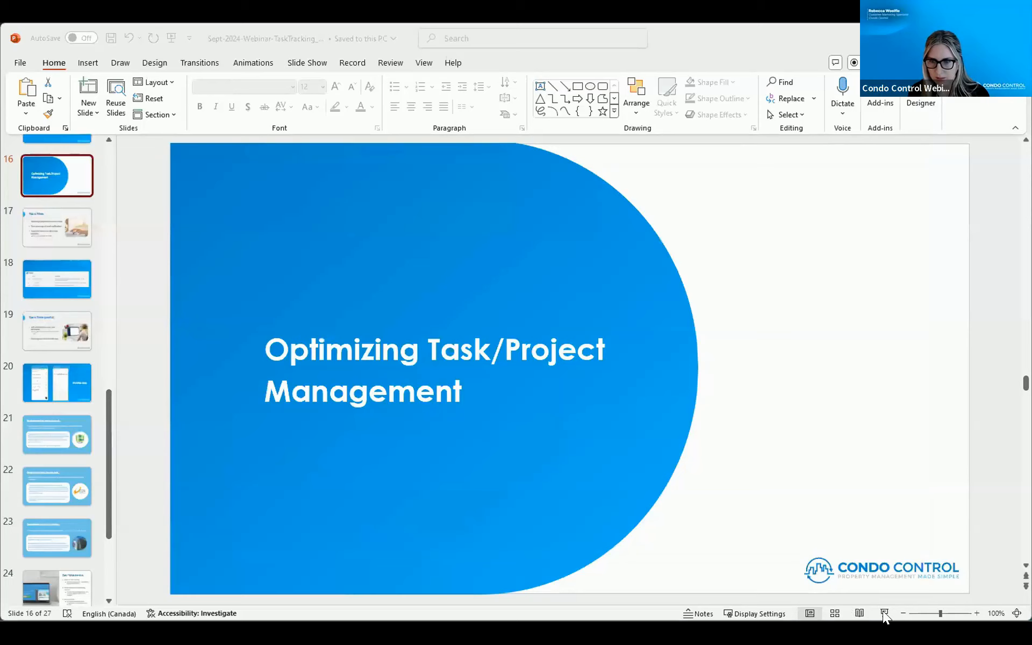
# Start the PowerPoint slide show from slide 16, Optimizing Task/Project Management.
pyautogui.click(884, 613)
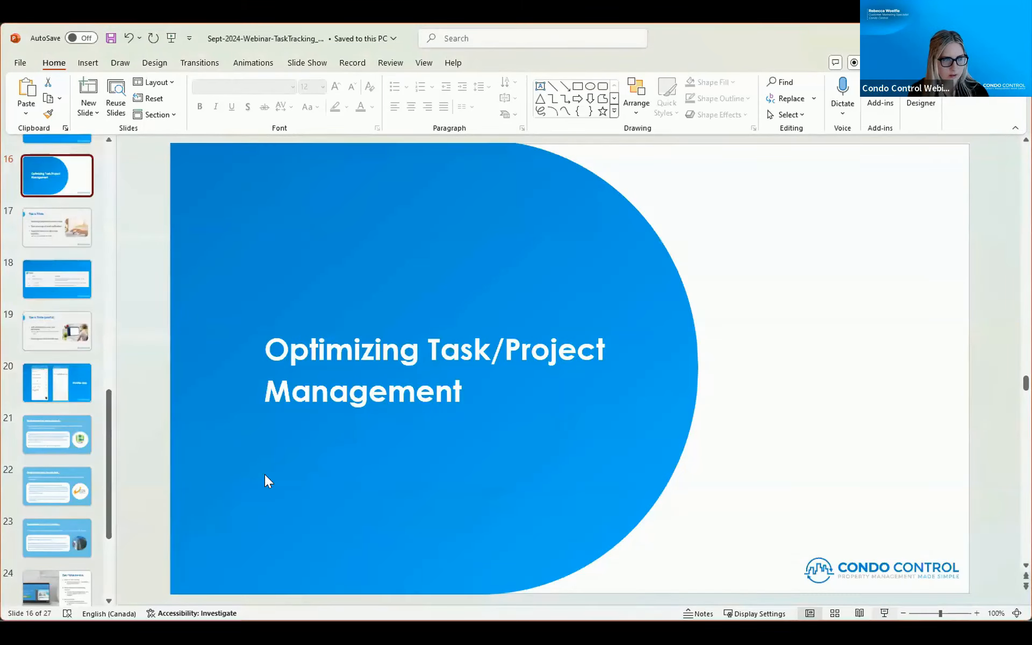